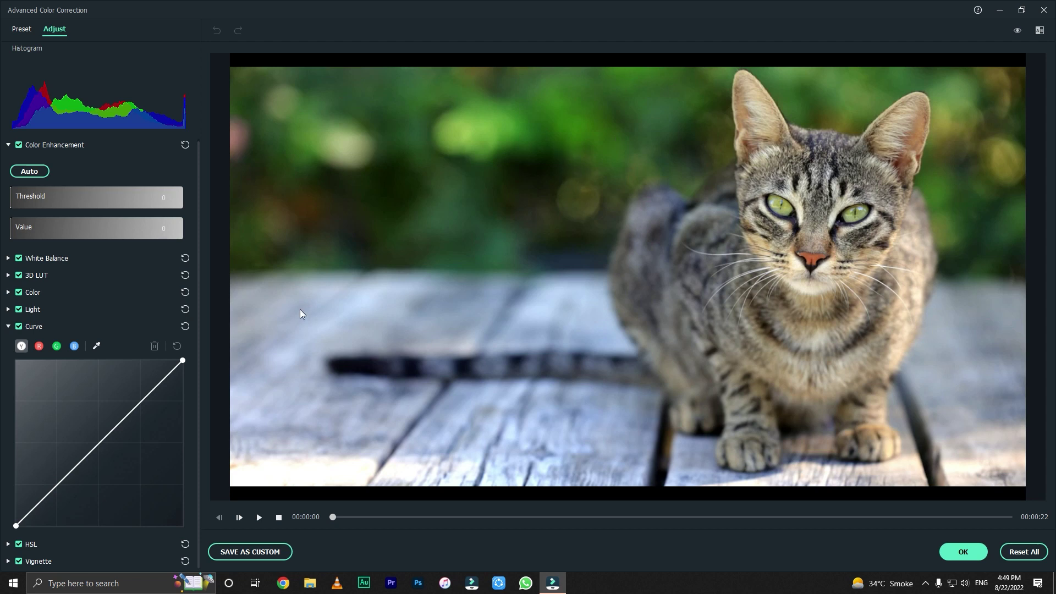
pyautogui.click(97, 347)
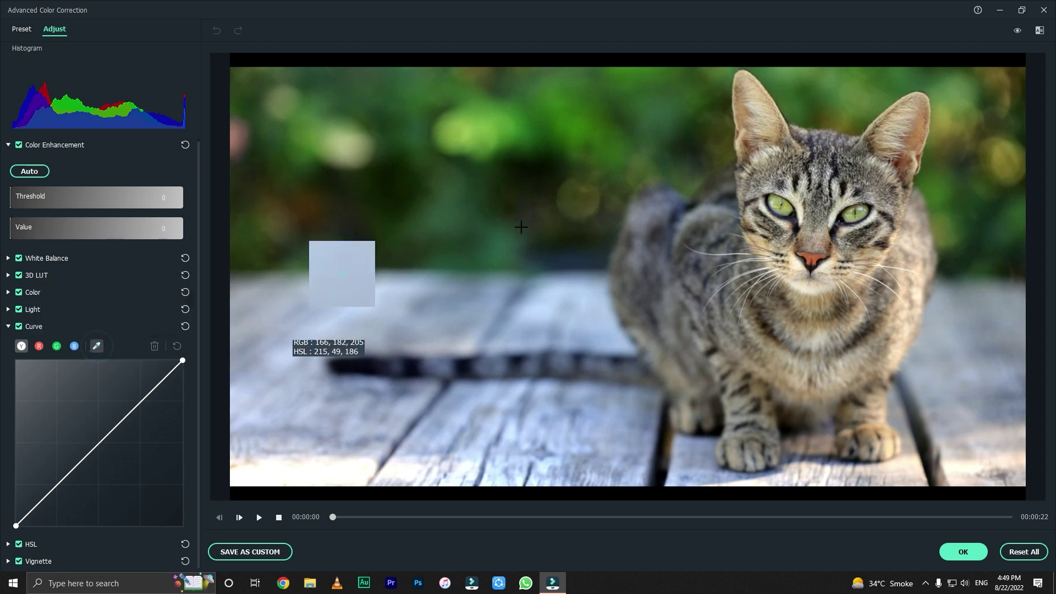
pyautogui.click(570, 140)
pyautogui.click(99, 444)
pyautogui.click(73, 471)
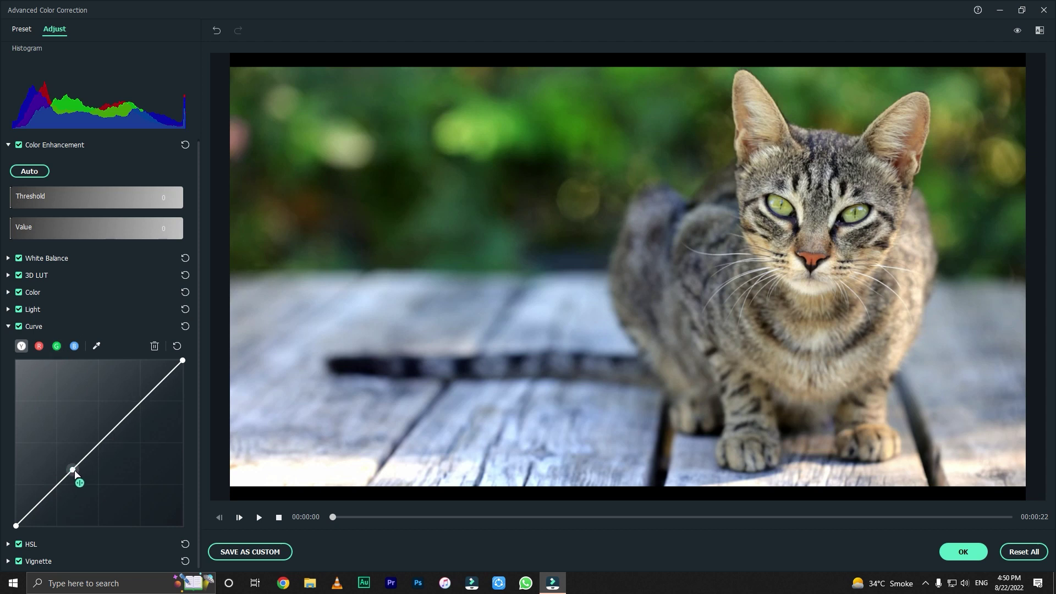
pyautogui.moveTo(75, 474)
pyautogui.mouseDown()
pyautogui.moveTo(82, 495)
pyautogui.moveTo(69, 468)
pyautogui.mouseUp()
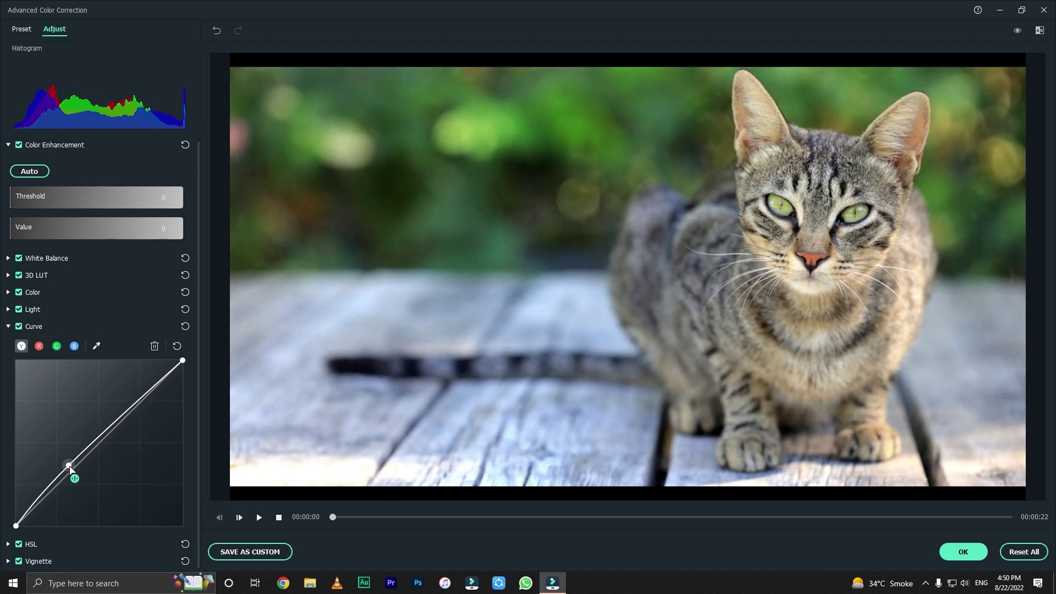
pyautogui.moveTo(70, 468); pyautogui.dragTo(75, 471)
pyautogui.click(177, 346)
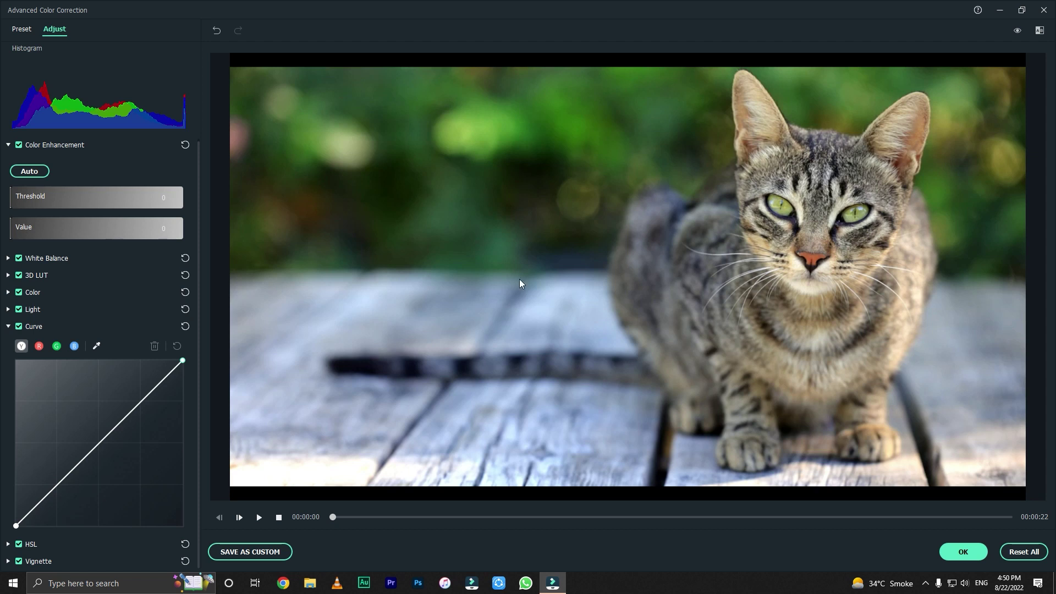
# Add a midpoint to the white (overall) curve and pull it down to darken the cat clip's midtones.
pyautogui.click(98, 444)
pyautogui.click(100, 443)
pyautogui.moveTo(99, 443); pyautogui.dragTo(119, 454)
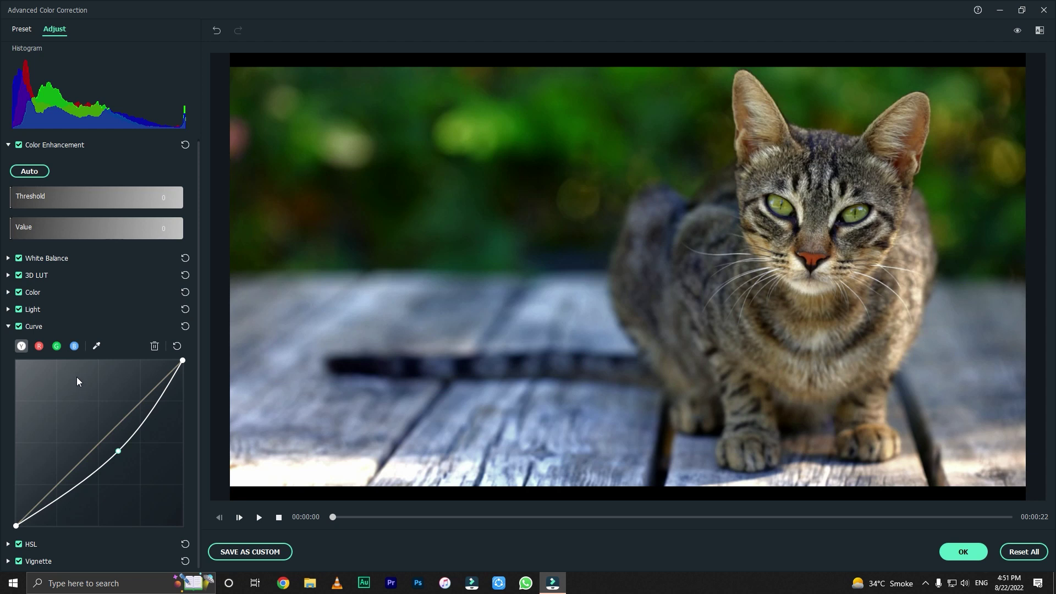
# Add a midpoint to the red channel curve and raise it to warm the cat clip's midtones.
pyautogui.click(39, 346)
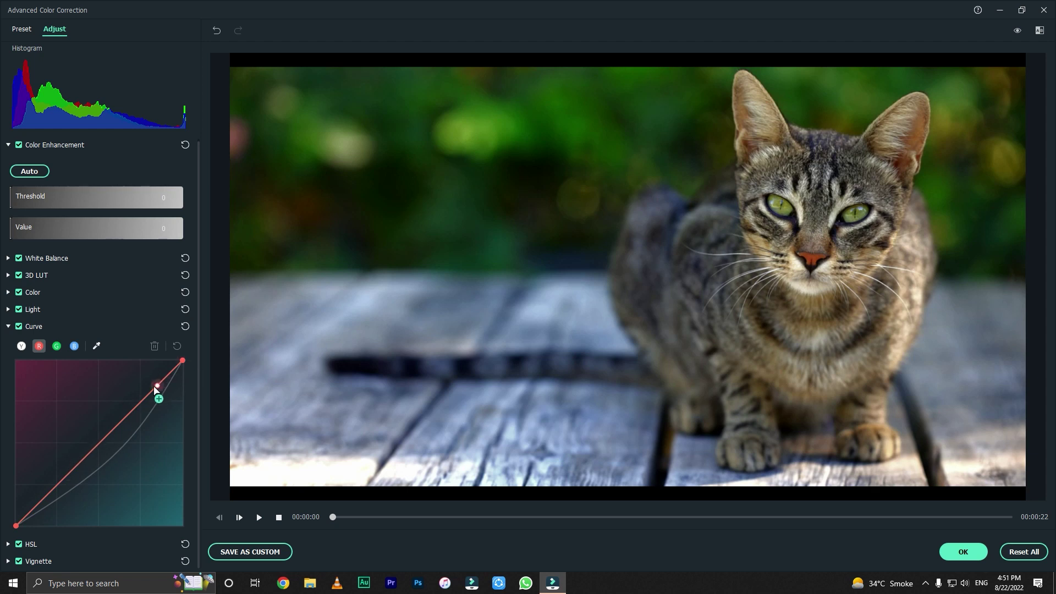
pyautogui.click(100, 441)
pyautogui.moveTo(101, 446); pyautogui.dragTo(111, 420)
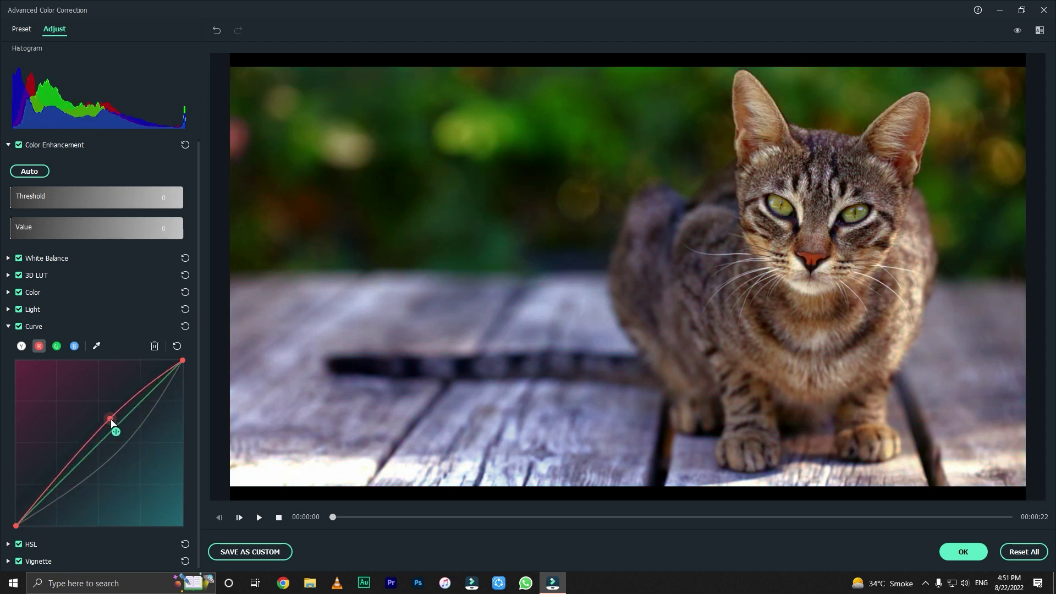
pyautogui.moveTo(105, 443); pyautogui.dragTo(128, 415)
pyautogui.click(154, 346)
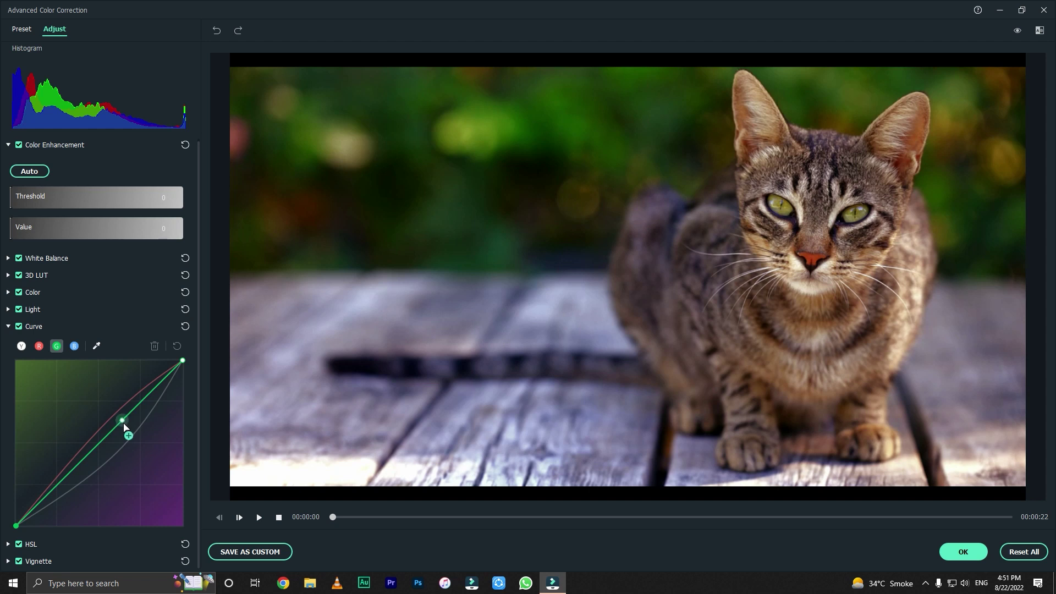
# Add midpoints to the green and blue channel curves and bow both curves slightly upward.
pyautogui.moveTo(107, 436); pyautogui.dragTo(108, 448)
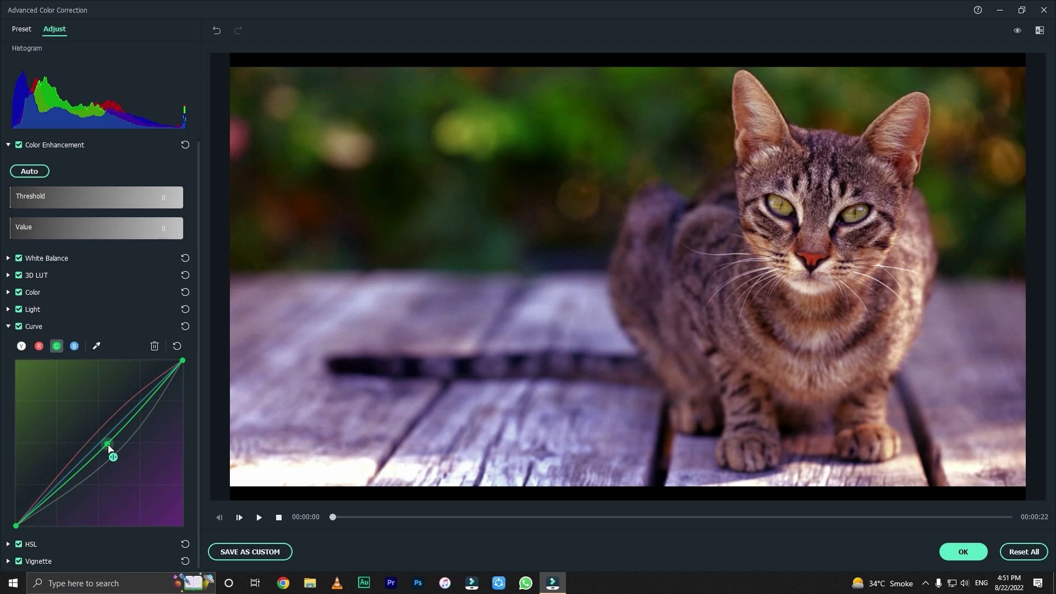
pyautogui.moveTo(108, 447)
pyautogui.mouseDown()
pyautogui.moveTo(92, 422)
pyautogui.moveTo(102, 437)
pyautogui.mouseUp()
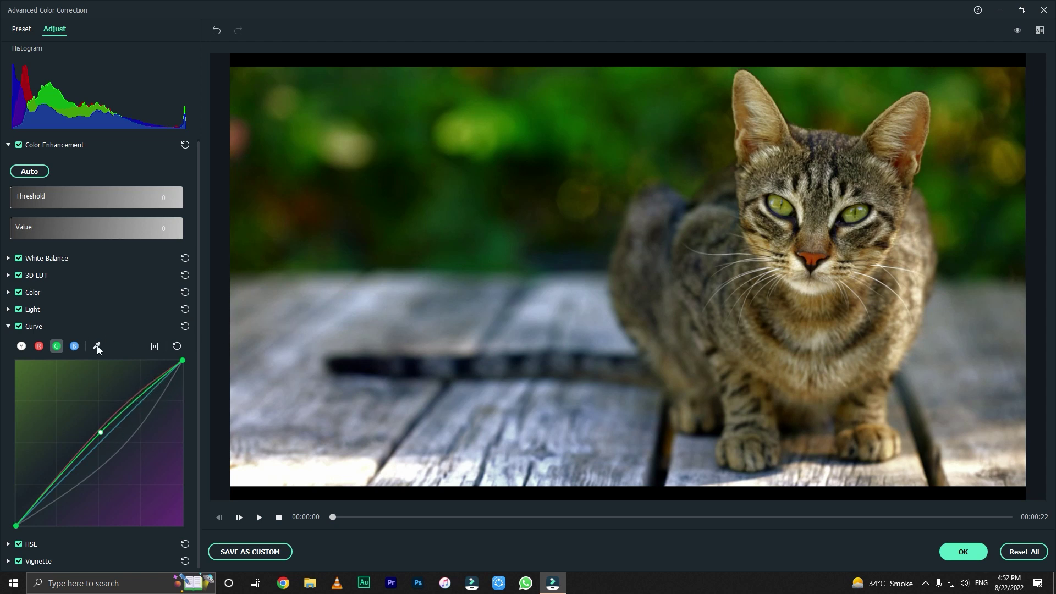
pyautogui.click(71, 349)
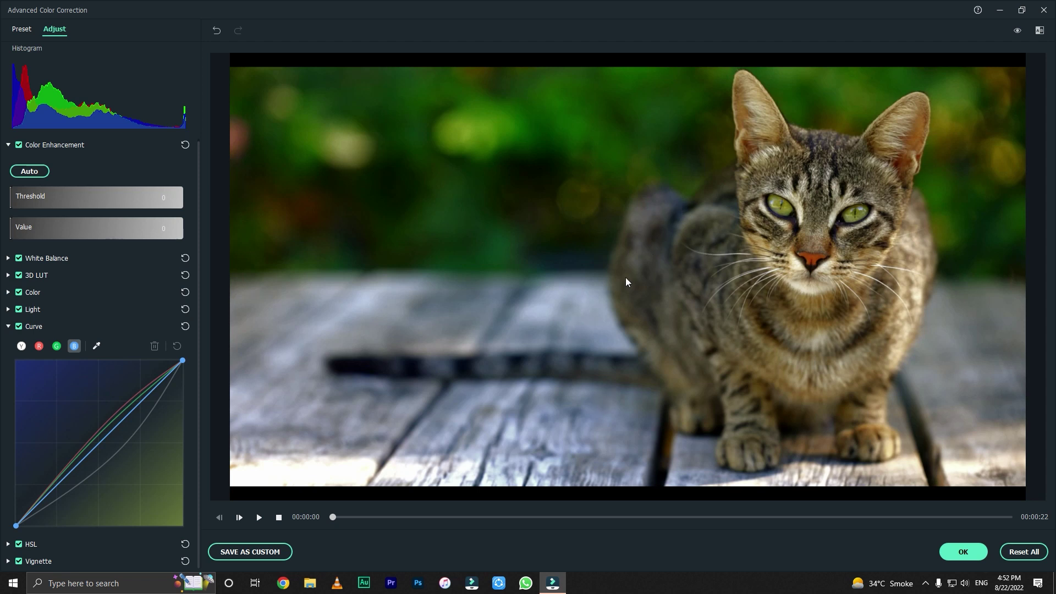
pyautogui.click(112, 436)
pyautogui.moveTo(114, 437)
pyautogui.mouseDown()
pyautogui.moveTo(128, 460)
pyautogui.moveTo(73, 394)
pyautogui.moveTo(112, 434)
pyautogui.mouseUp()
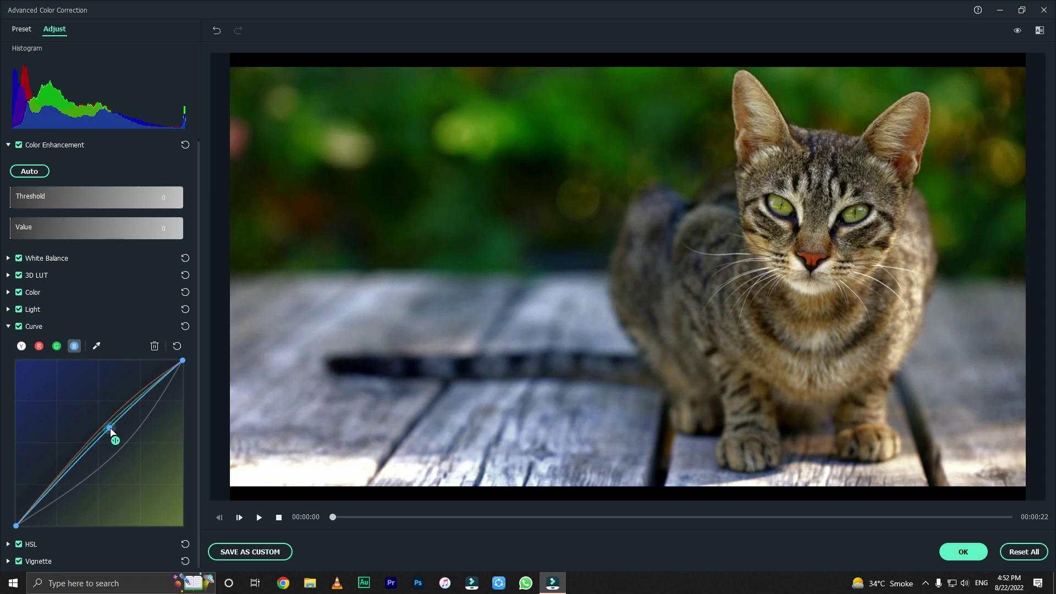
pyautogui.click(94, 444)
pyautogui.moveTo(114, 439); pyautogui.dragTo(4, 351)
# Add a lower point to the white curve, pull it down to deepen the shadows, and compare with the uncorrected image.
pyautogui.click(21, 346)
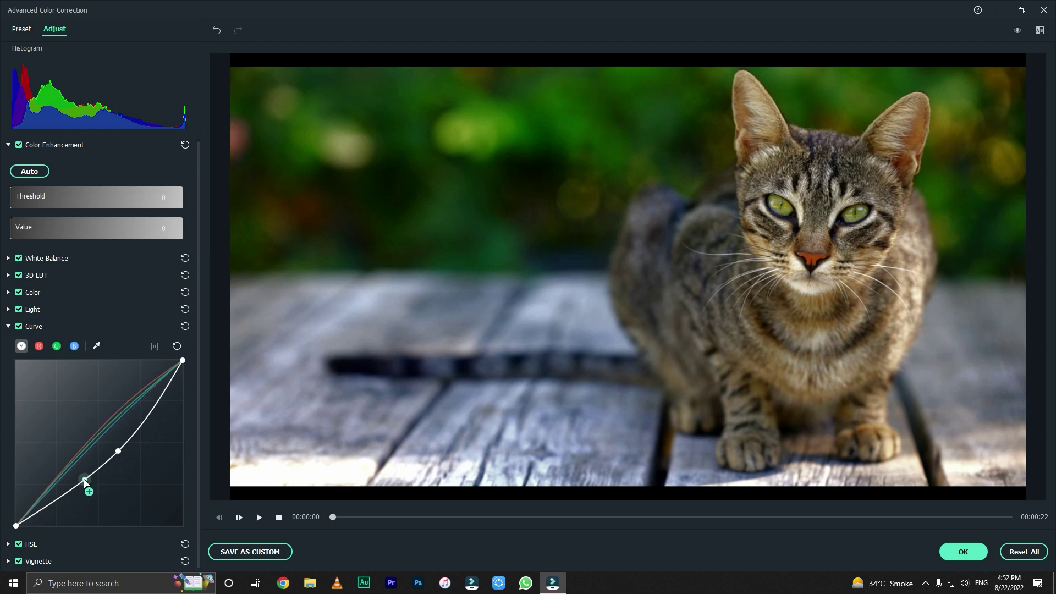
pyautogui.click(65, 495)
pyautogui.moveTo(65, 497)
pyautogui.mouseDown()
pyautogui.moveTo(58, 482)
pyautogui.moveTo(60, 500)
pyautogui.mouseUp()
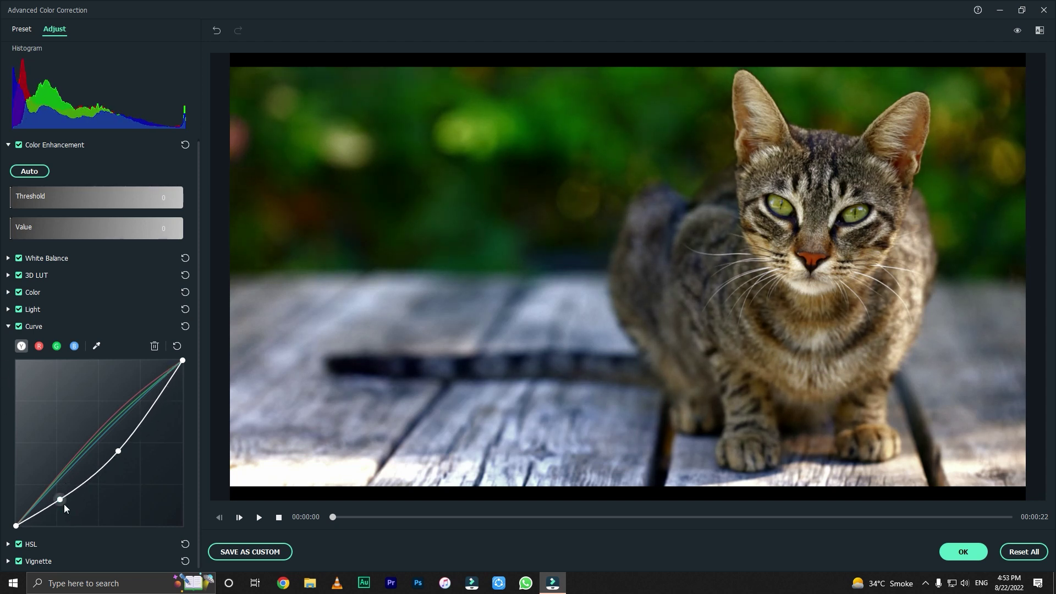
pyautogui.moveTo(62, 501); pyautogui.dragTo(65, 506)
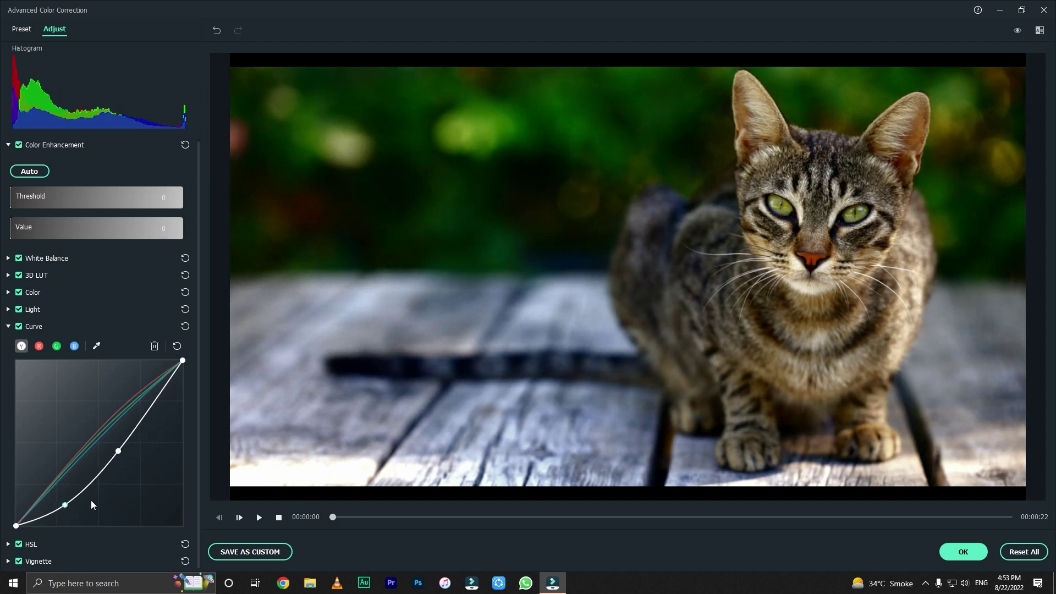
pyautogui.click(1019, 30)
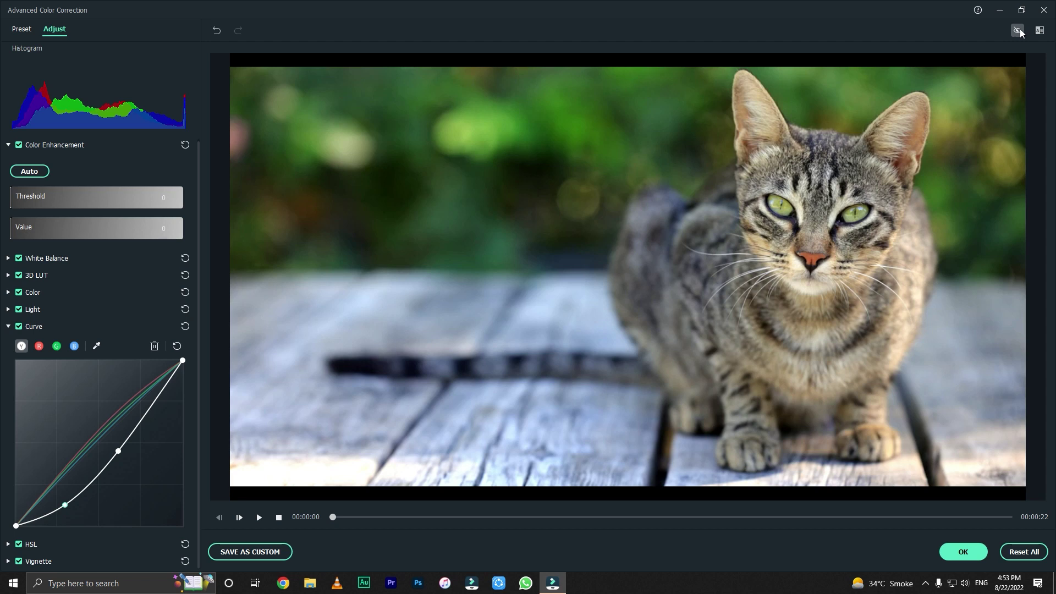
pyautogui.click(1019, 30)
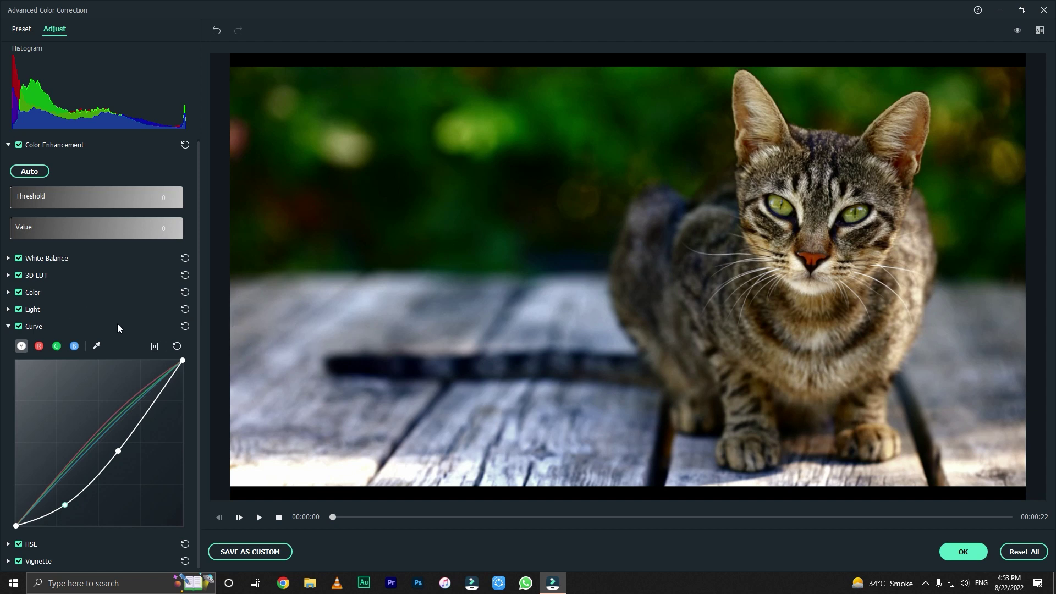
# Darken the cat clip's edges by setting the Vignette amount to about -28.
pyautogui.click(8, 562)
pyautogui.scroll(-3, 87, 489)
pyautogui.moveTo(92, 397); pyautogui.dragTo(72, 402)
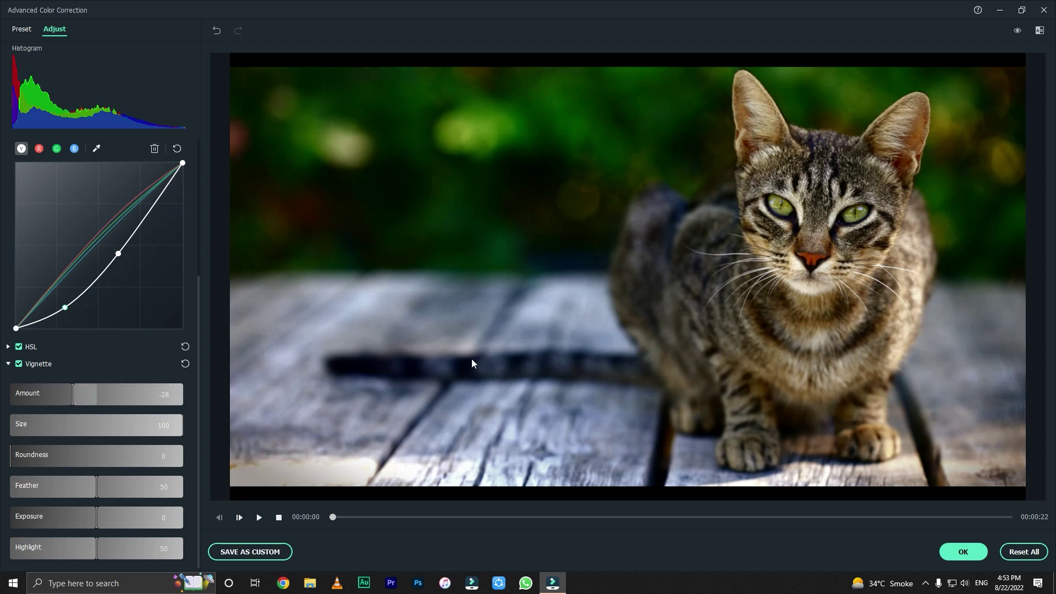
# Save the color correction as a custom preset named Testing, apply the correction to the cat clip and close its settings.
pyautogui.click(226, 553)
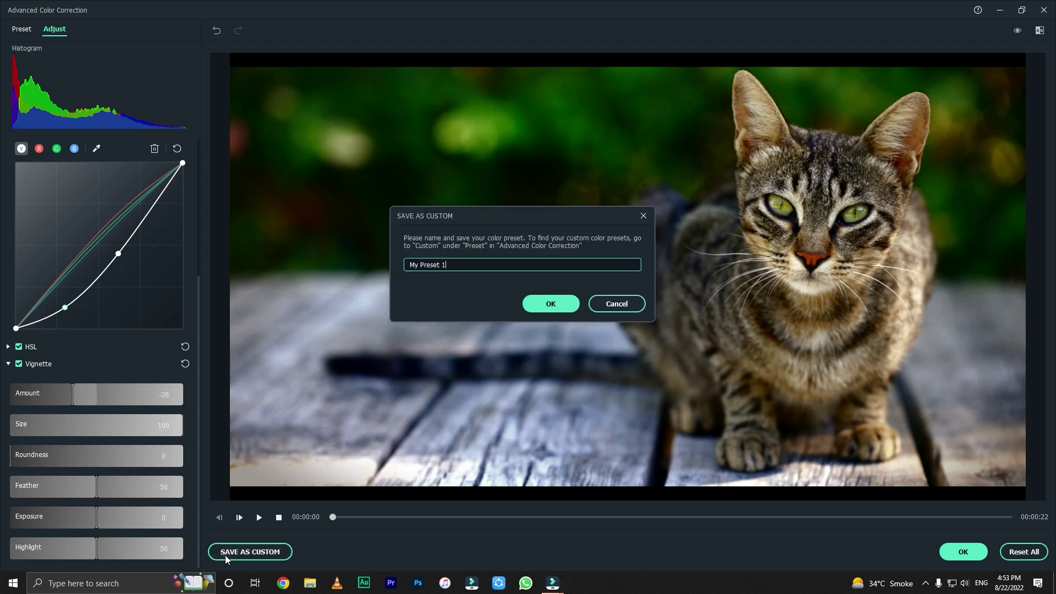
pyautogui.tripleClick(456, 264)
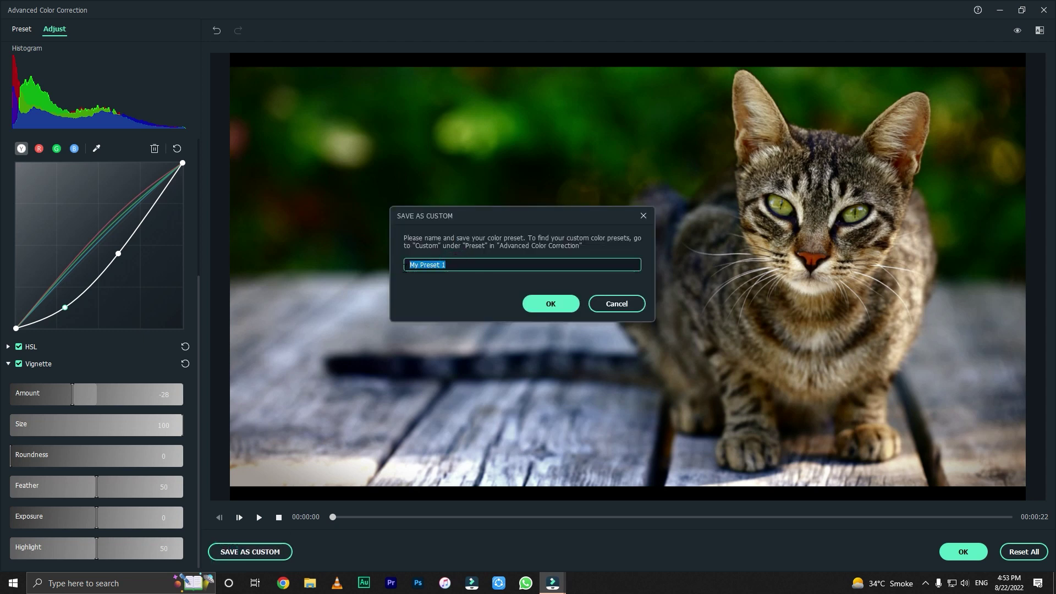
pyautogui.write('Testing')
pyautogui.click(561, 304)
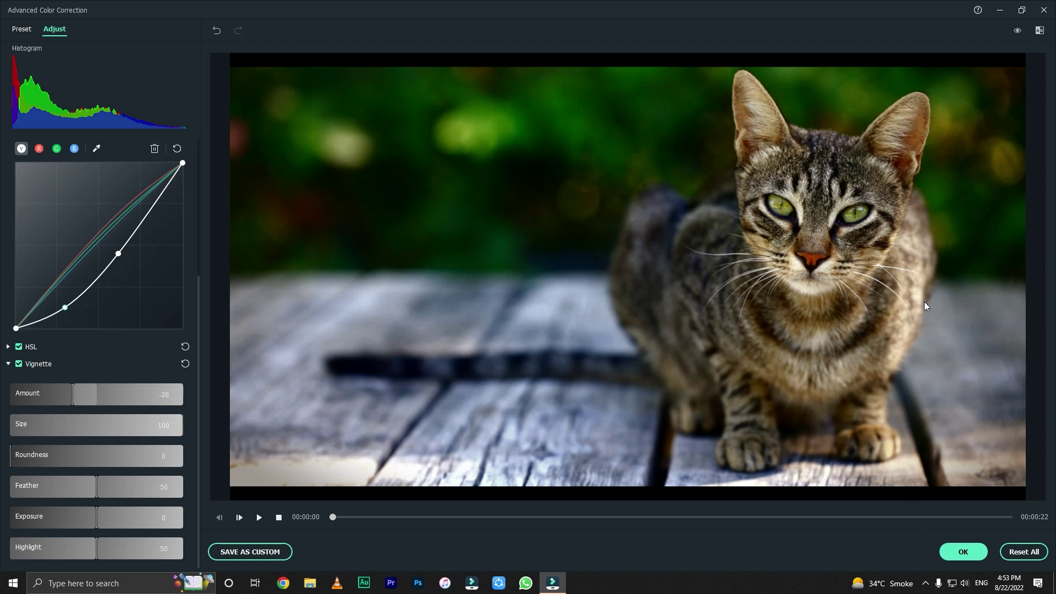
pyautogui.click(962, 551)
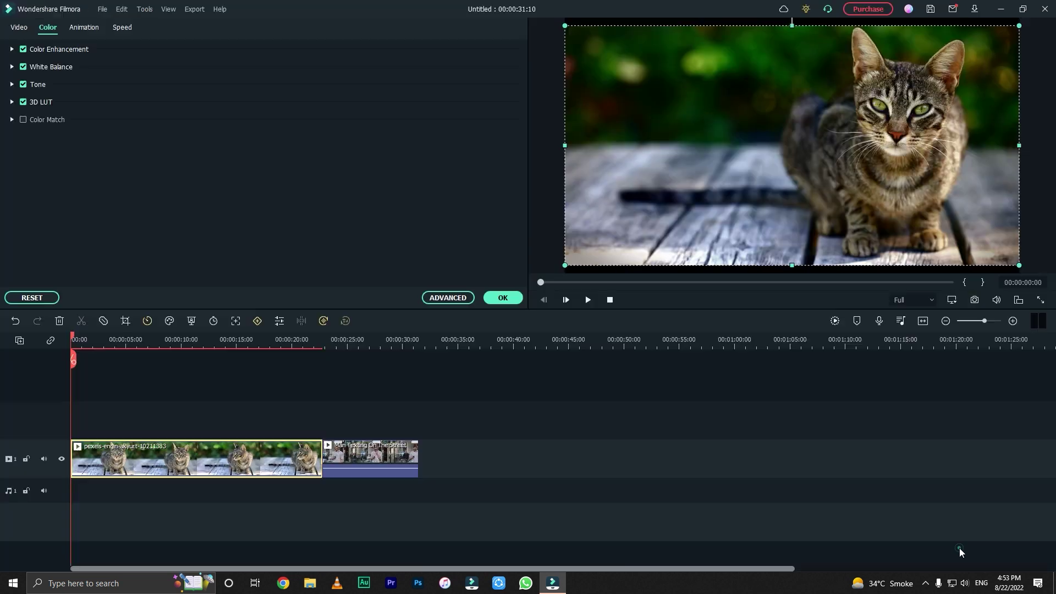
pyautogui.click(517, 298)
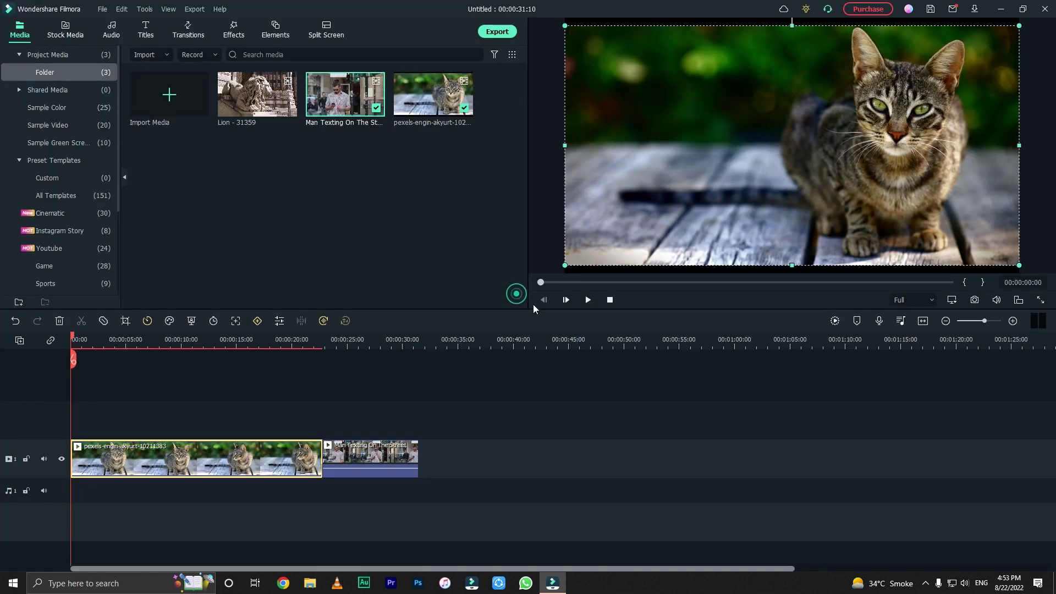
# Apply the custom Testing color preset to the Man Texting On The Street clip on the timeline.
pyautogui.click(357, 344)
pyautogui.click(387, 465)
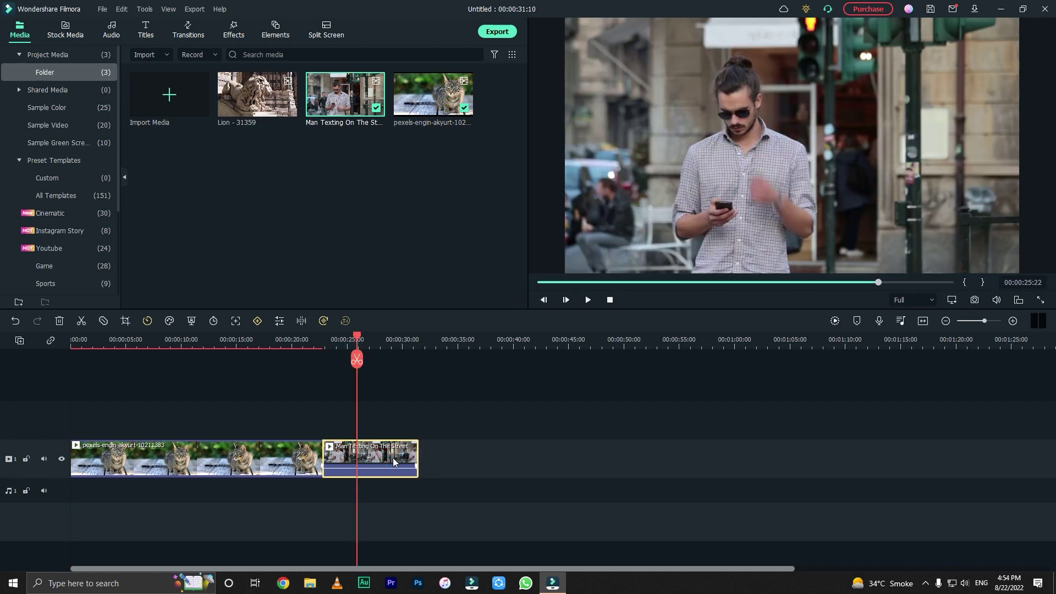
pyautogui.rightClick(393, 458)
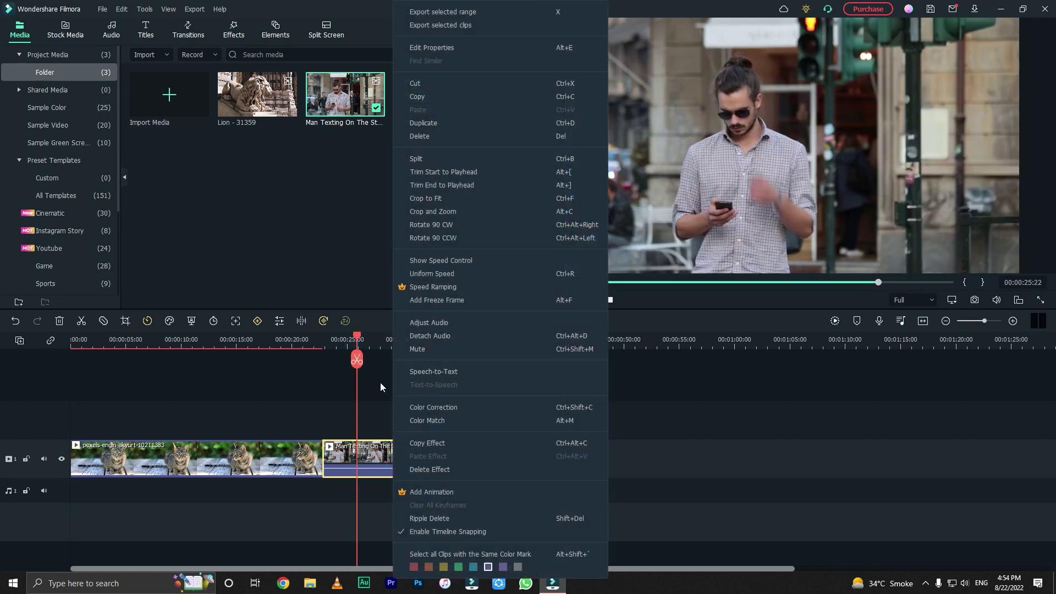
pyautogui.click(438, 407)
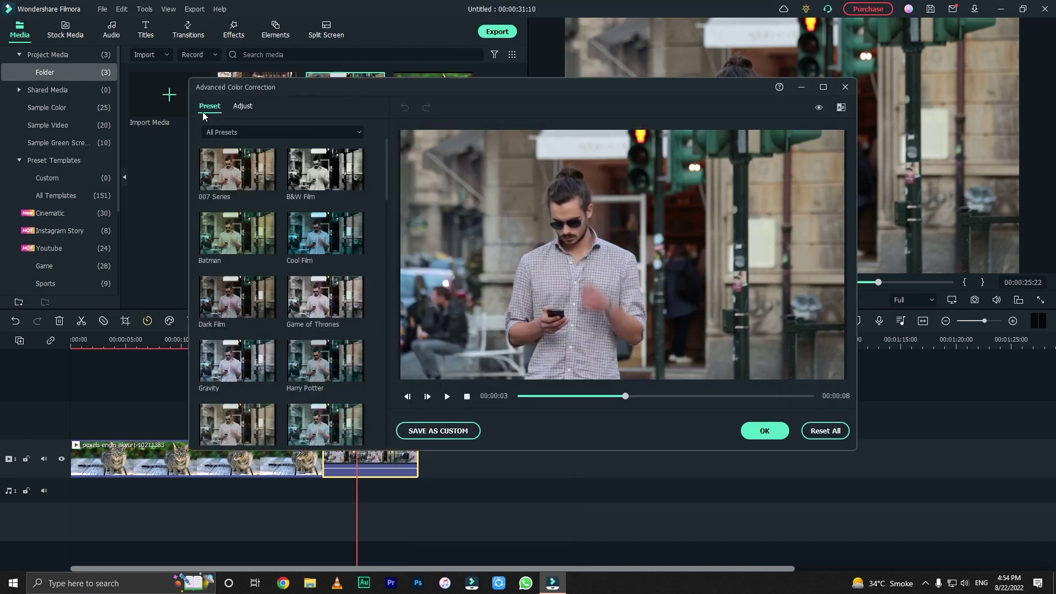
pyautogui.click(243, 134)
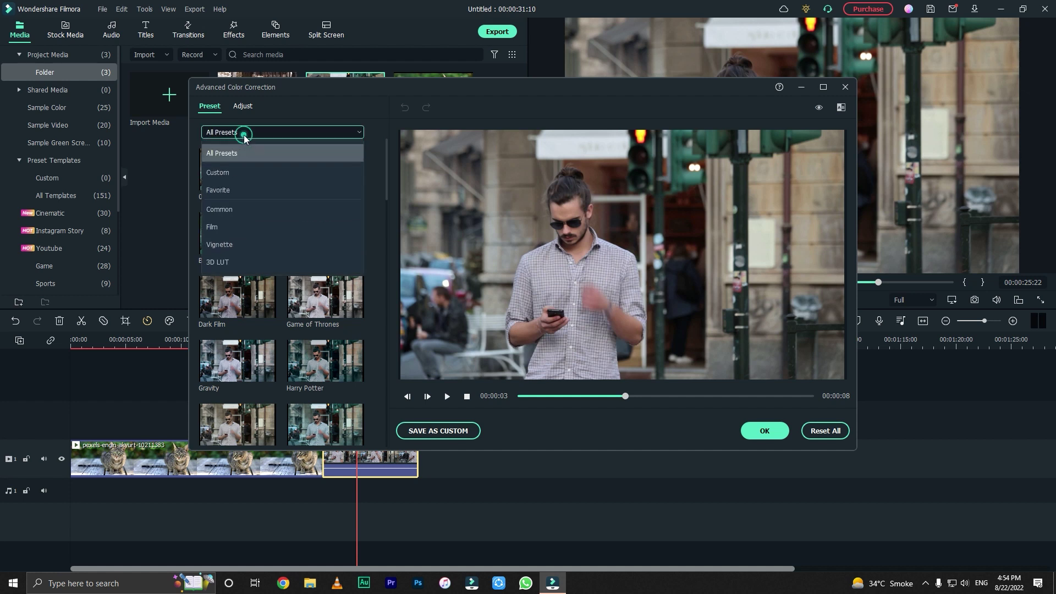
pyautogui.click(245, 171)
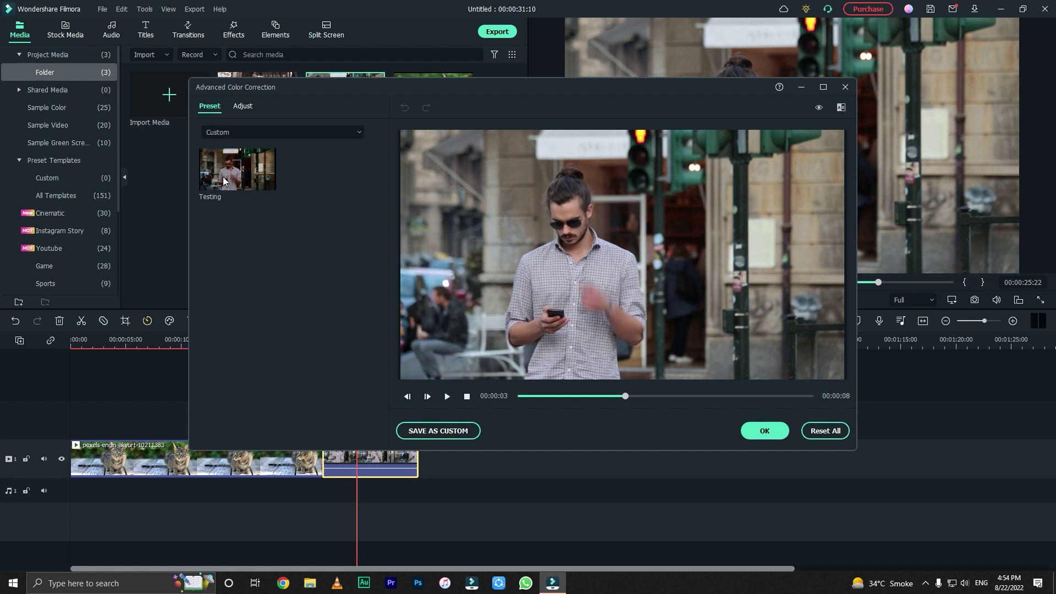
pyautogui.click(223, 177)
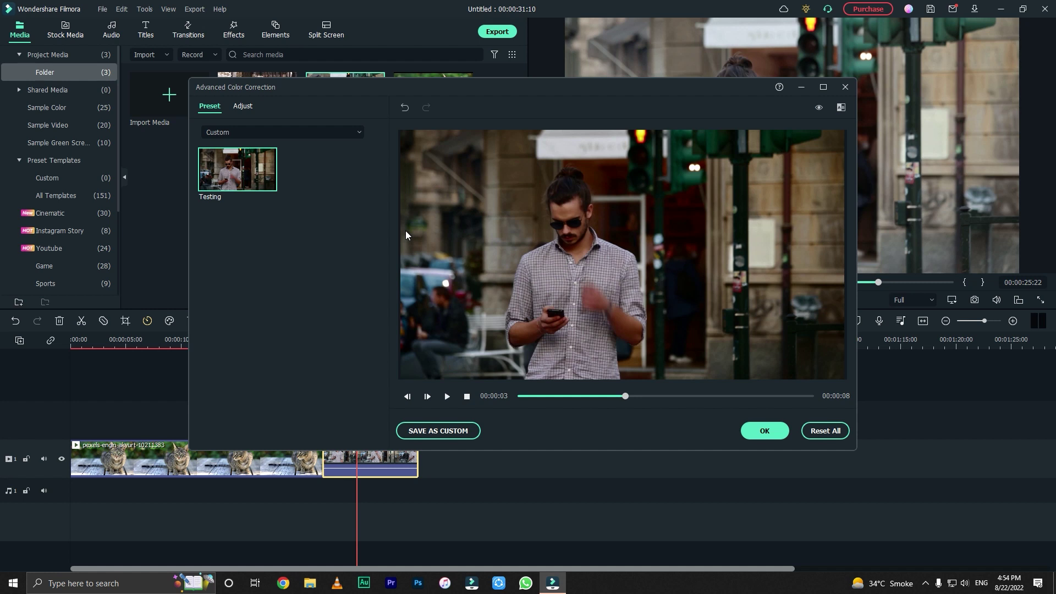
# Raise the middle and shadow points of the white curve to brighten the man's clip, compare, and apply the correction.
pyautogui.click(243, 108)
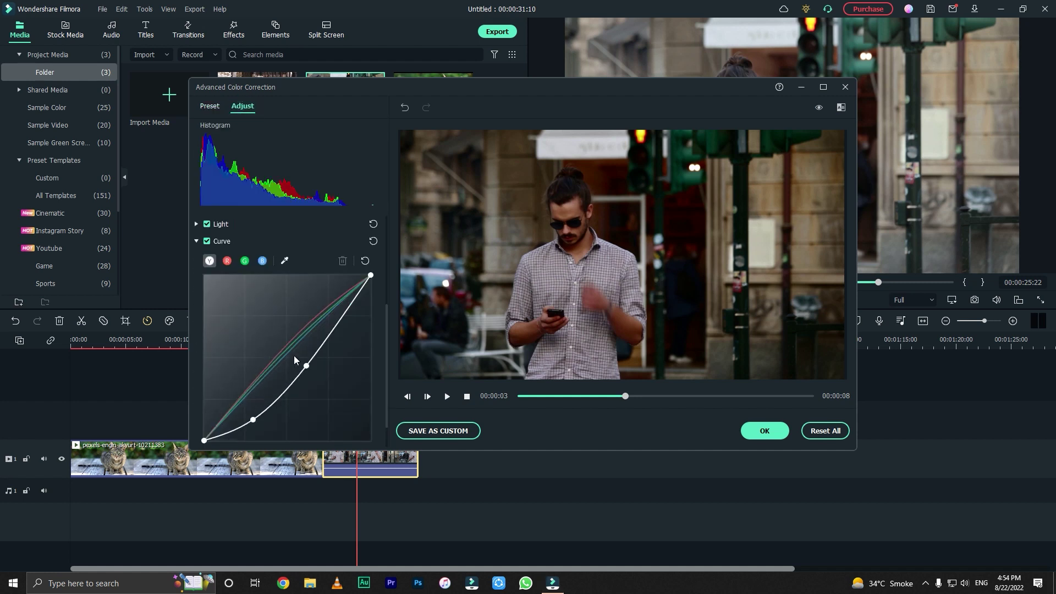
pyautogui.moveTo(306, 366); pyautogui.dragTo(299, 355)
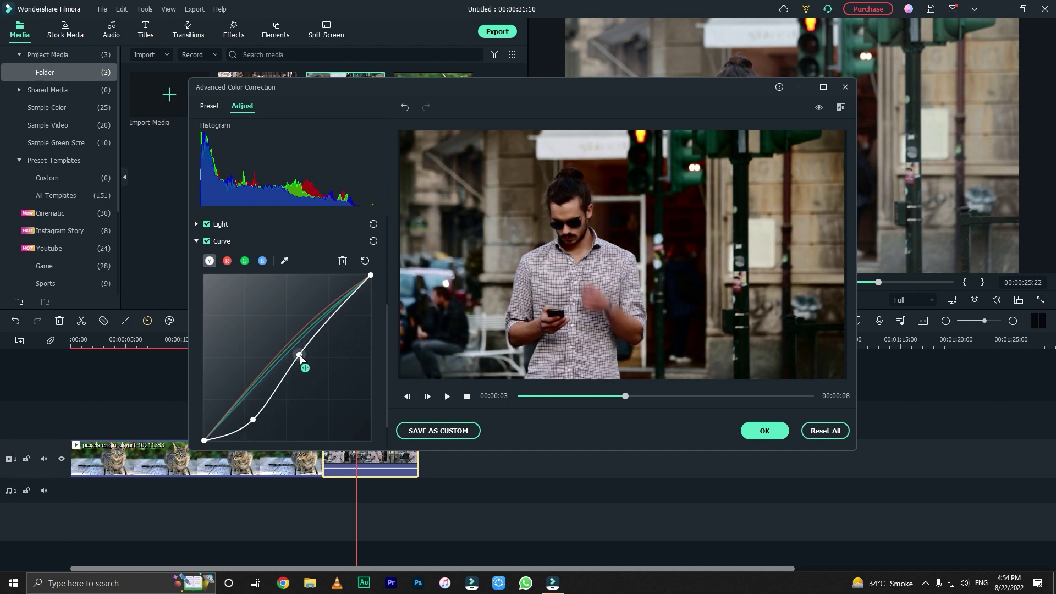
pyautogui.moveTo(254, 424); pyautogui.dragTo(244, 415)
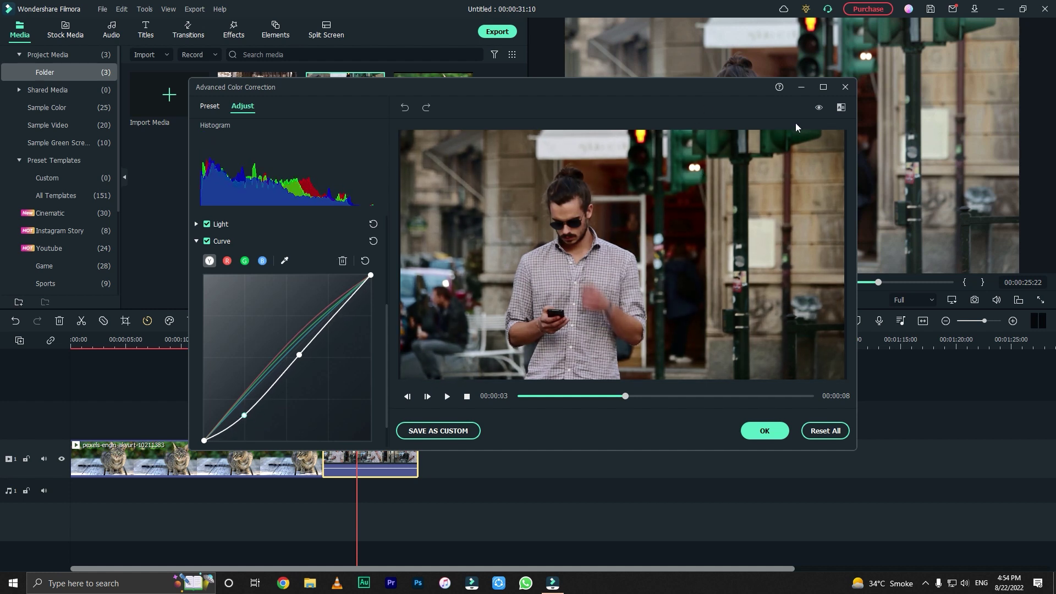
pyautogui.click(819, 109)
pyautogui.click(758, 430)
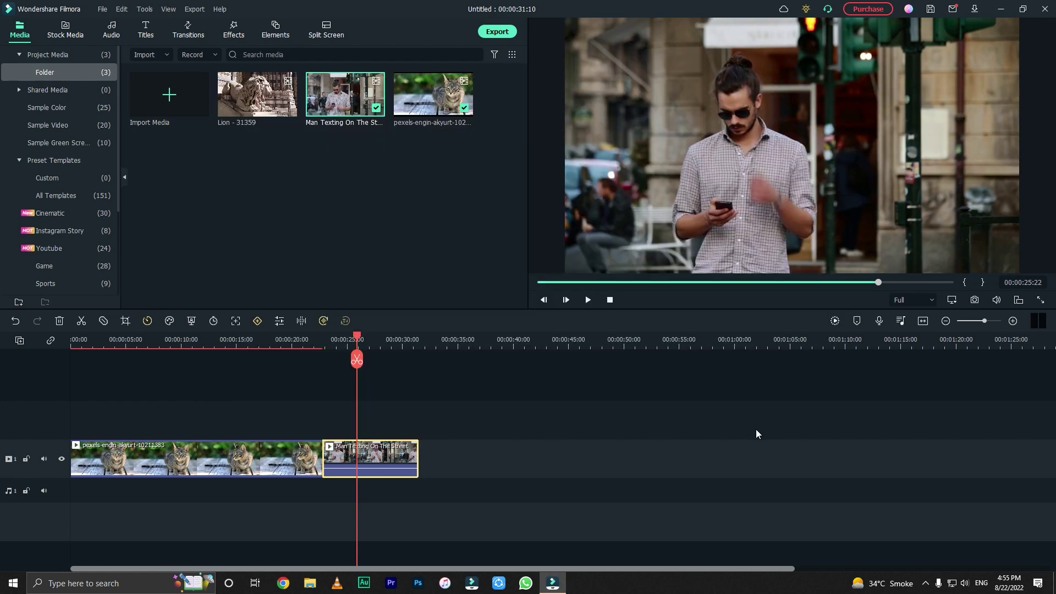